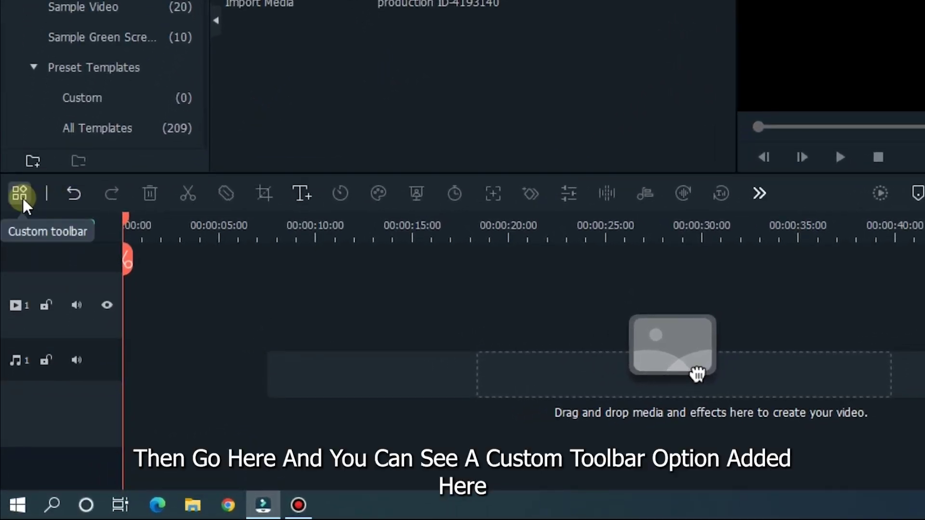
Open the Custom toolbar panel to choose which tools appear in the timeline toolbar
{"action": "left_click", "coordinate": [20, 194]}
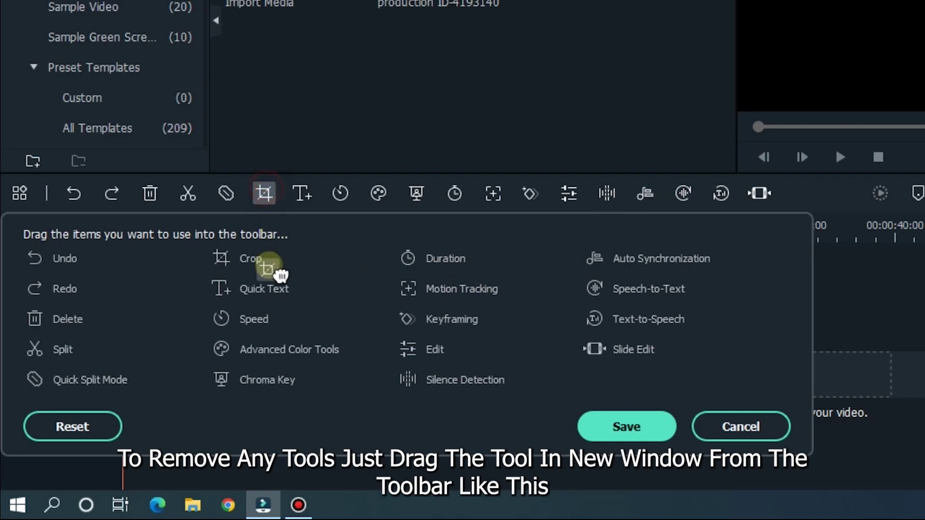
Remove Crop, Quick Text, Chroma Key, Keyframing, Auto Synchronization, Text-to-Speech, Slide Edit and Speed from the toolbar
{"action": "left_click_drag", "start_coordinate": [279, 274], "coordinate": [268, 320]}
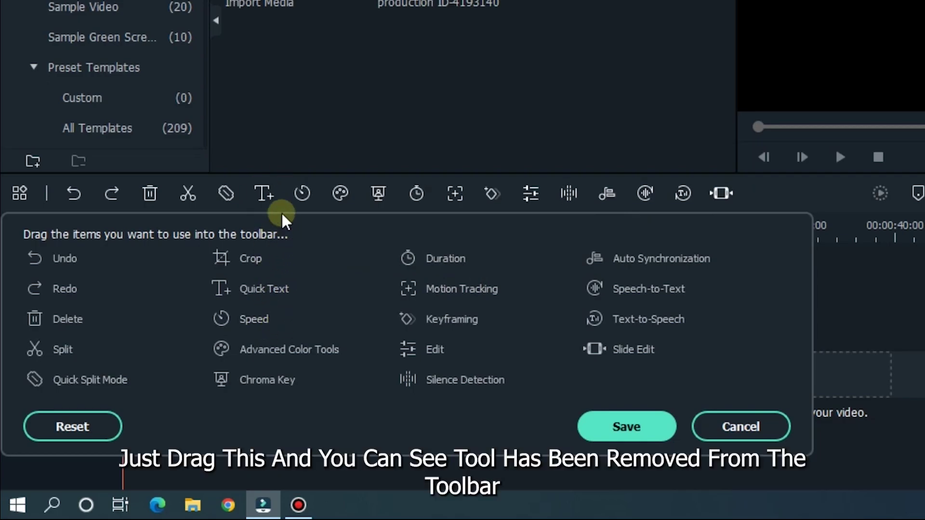
{"action": "left_click_drag", "start_coordinate": [298, 279], "coordinate": [298, 317]}
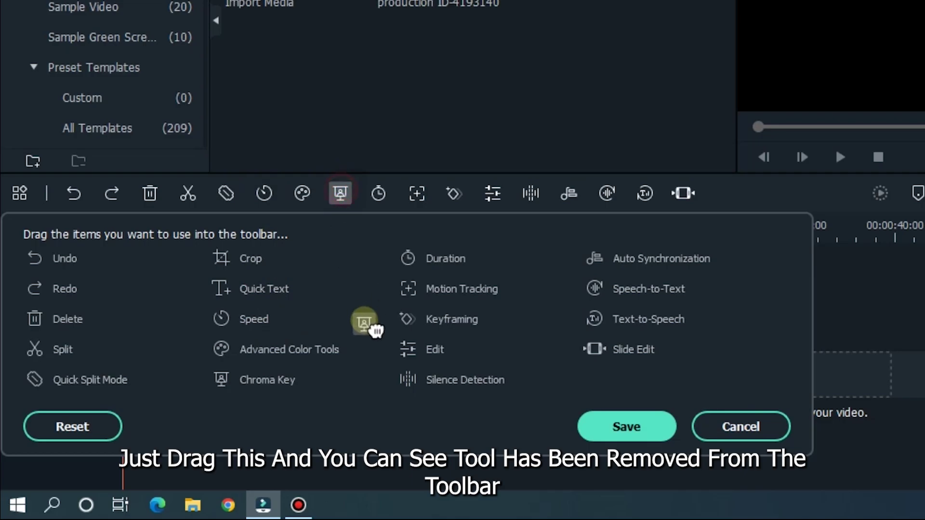
{"action": "left_click_drag", "start_coordinate": [375, 331], "coordinate": [421, 339]}
{"action": "left_click_drag", "start_coordinate": [502, 195], "coordinate": [503, 294]}
{"action": "left_click_drag", "start_coordinate": [531, 192], "coordinate": [435, 311]}
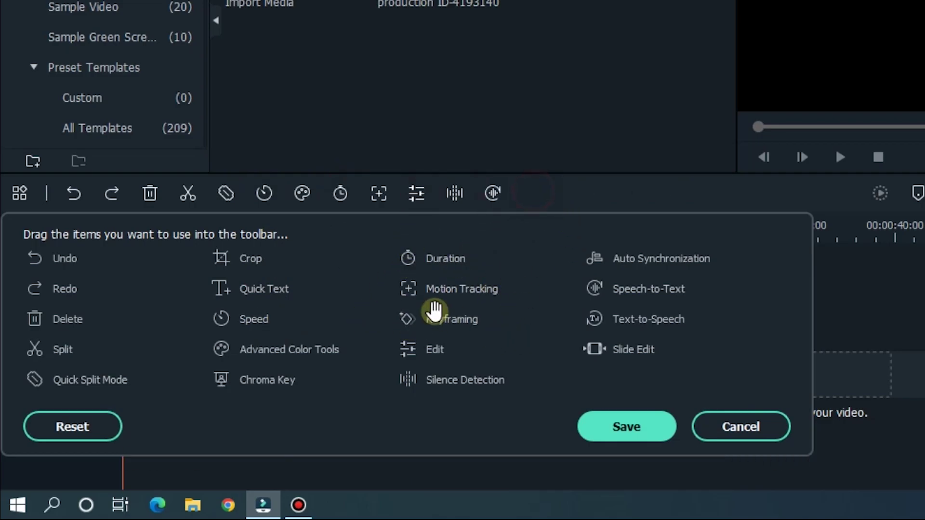
{"action": "left_click_drag", "start_coordinate": [287, 308], "coordinate": [288, 308]}
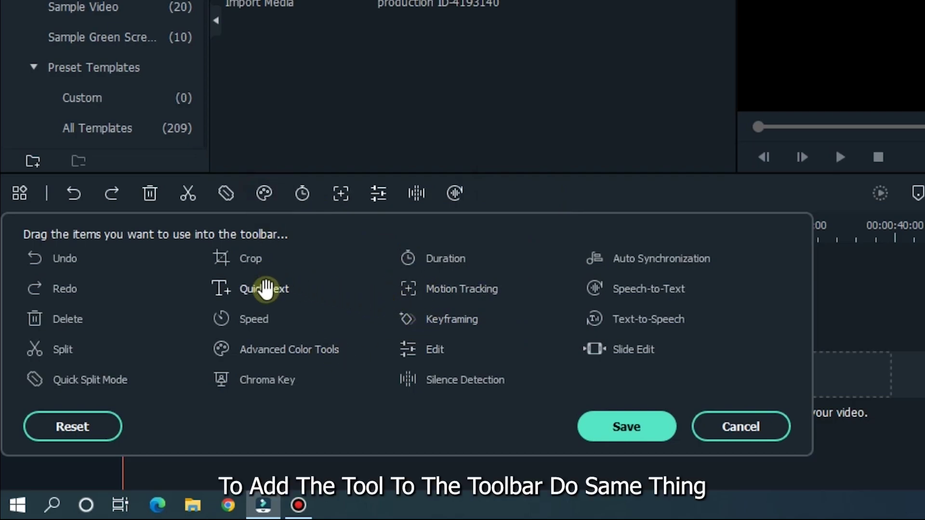
Add Quick Text, Edit, Keyframing and Slide Edit back to the end of the toolbar
{"action": "left_click_drag", "start_coordinate": [387, 269], "coordinate": [503, 202]}
{"action": "left_click_drag", "start_coordinate": [433, 354], "coordinate": [519, 202]}
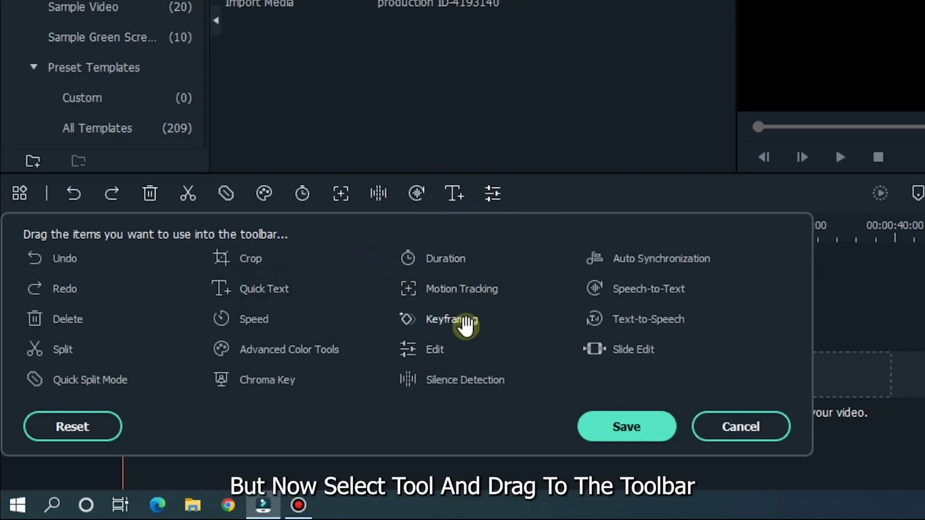
{"action": "left_click_drag", "start_coordinate": [465, 325], "coordinate": [529, 204]}
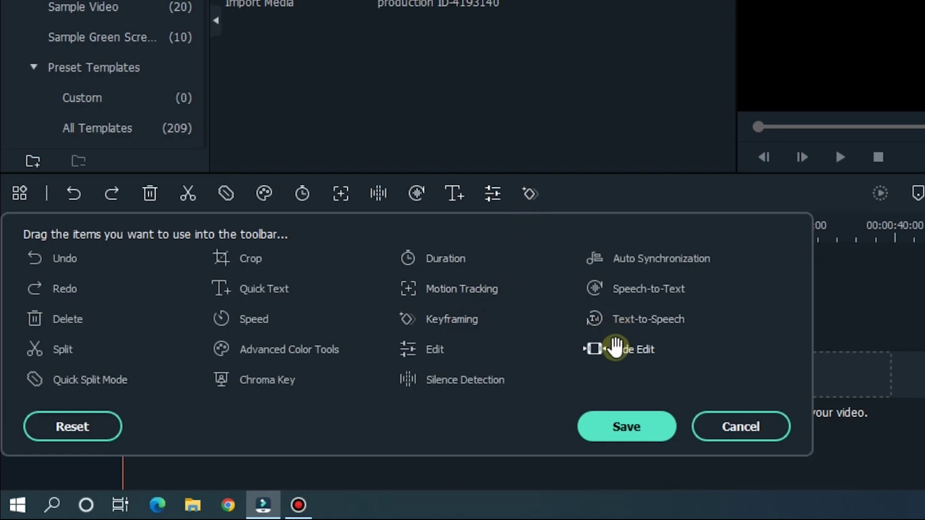
{"action": "left_click_drag", "start_coordinate": [628, 264], "coordinate": [592, 197]}
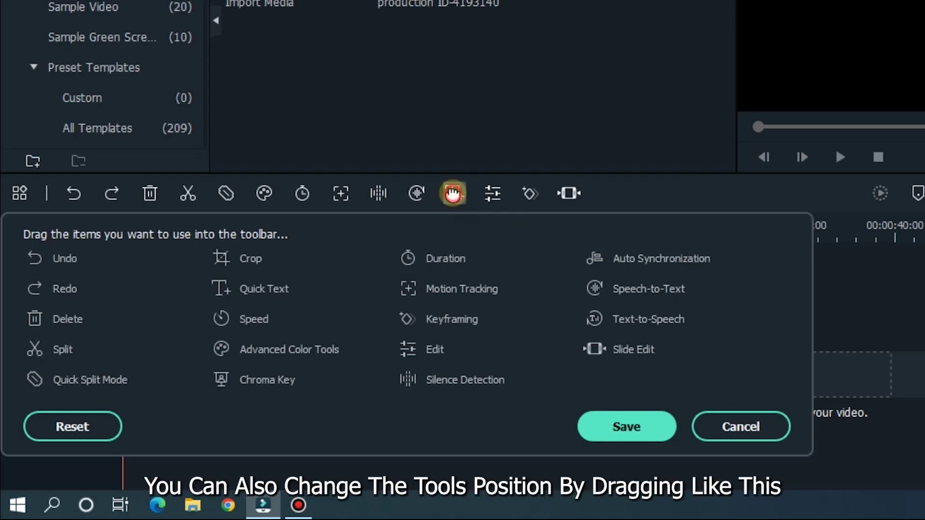
Reorder the toolbar: Slide Edit after Split, Duration after Silence Detection, Delete, Redo, Undo after Quick Text
{"action": "left_click_drag", "start_coordinate": [452, 193], "coordinate": [301, 194]}
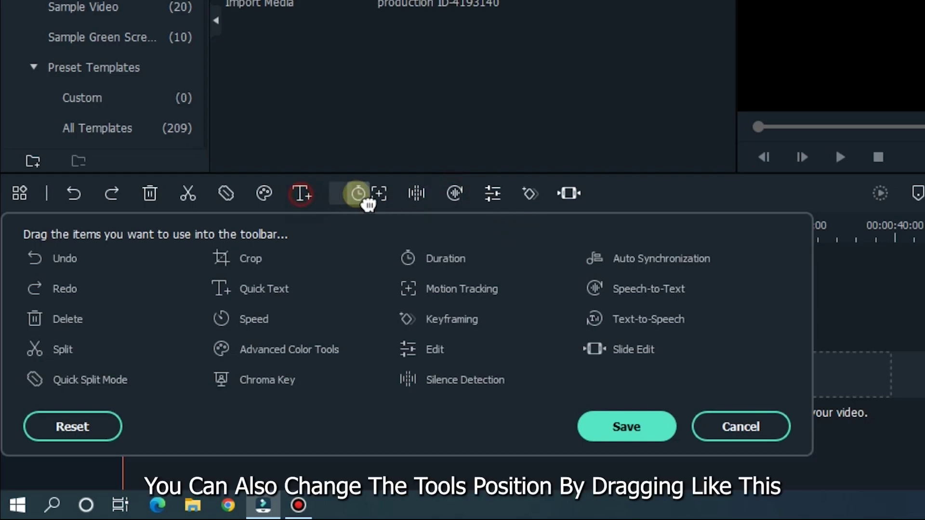
{"action": "left_click_drag", "start_coordinate": [367, 203], "coordinate": [427, 197]}
{"action": "left_click_drag", "start_coordinate": [530, 193], "coordinate": [287, 212]}
{"action": "left_click_drag", "start_coordinate": [563, 195], "coordinate": [227, 211]}
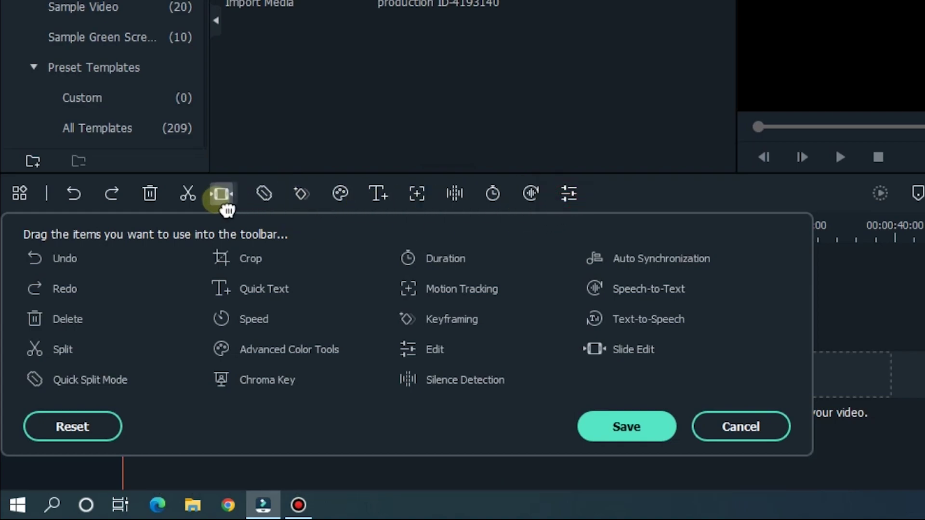
{"action": "left_click_drag", "start_coordinate": [155, 201], "coordinate": [378, 197]}
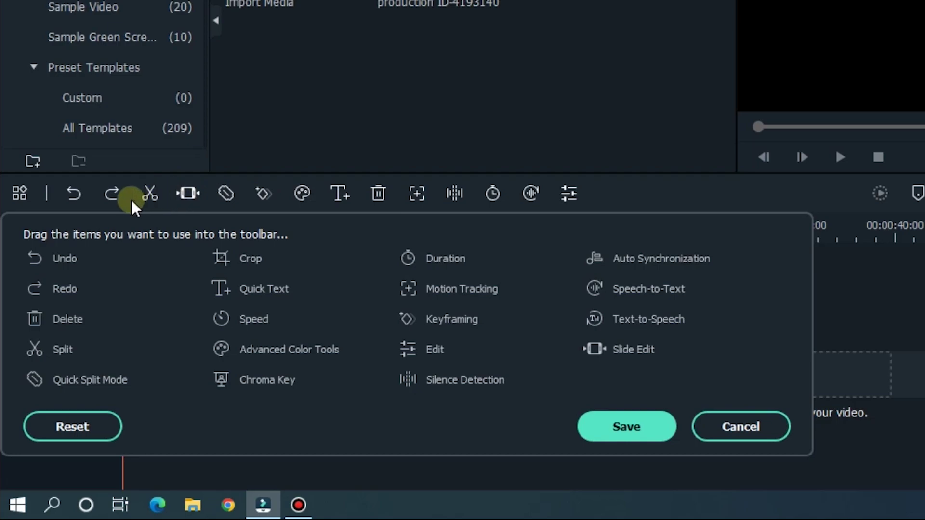
{"action": "left_click_drag", "start_coordinate": [132, 204], "coordinate": [345, 204]}
{"action": "left_click_drag", "start_coordinate": [87, 200], "coordinate": [302, 200]}
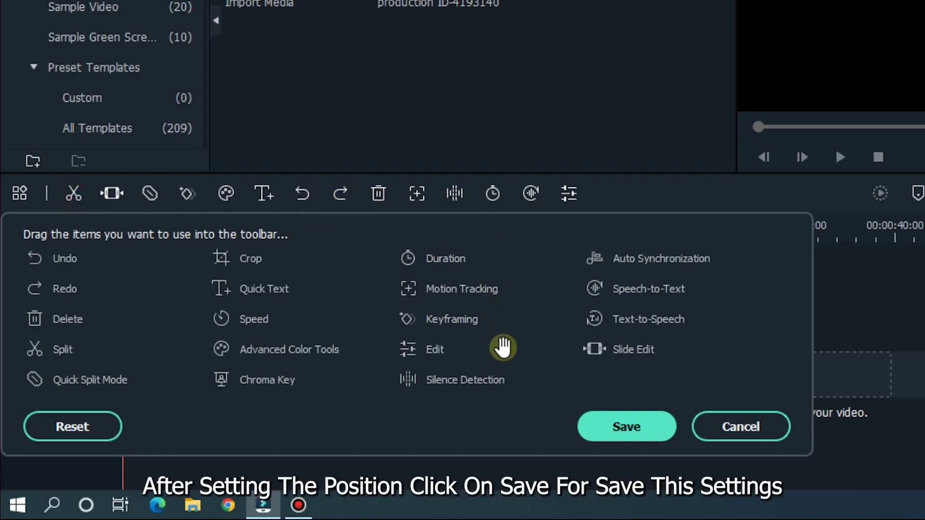
Save the rearranged toolbar, then reset it to the default tool set and save again
{"action": "left_click", "coordinate": [652, 435]}
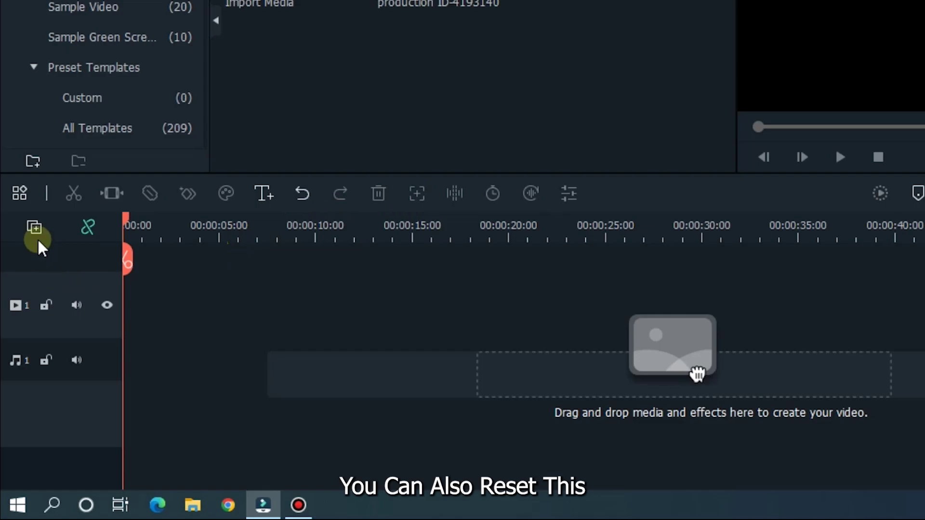
{"action": "left_click", "coordinate": [19, 194]}
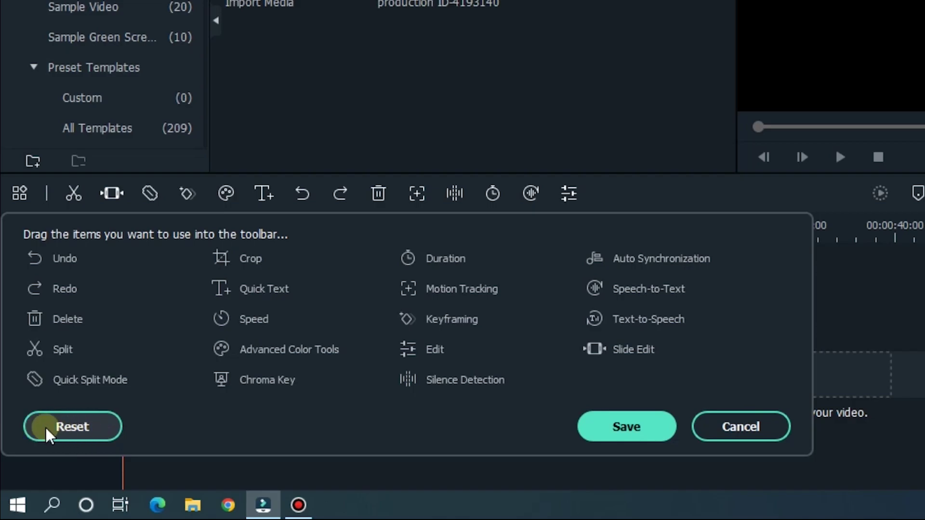
{"action": "left_click", "coordinate": [79, 430]}
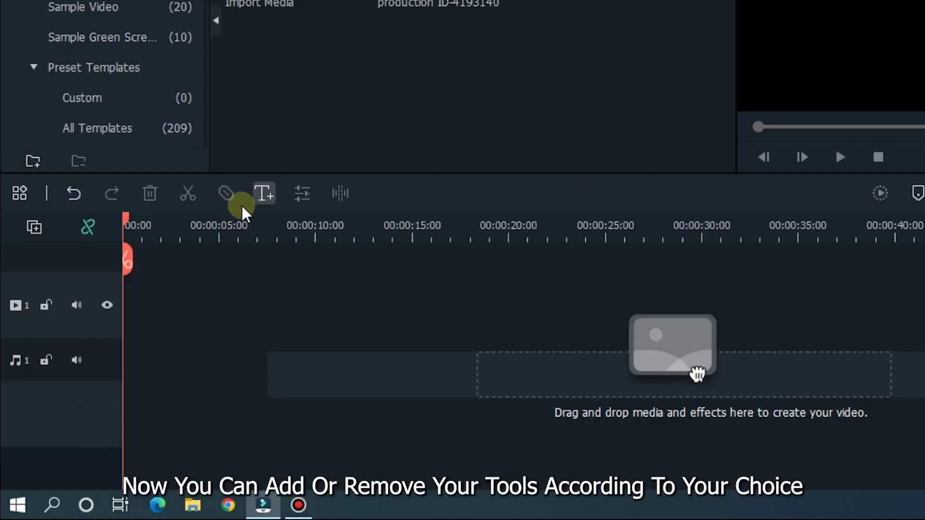
{"action": "left_click", "coordinate": [21, 194]}
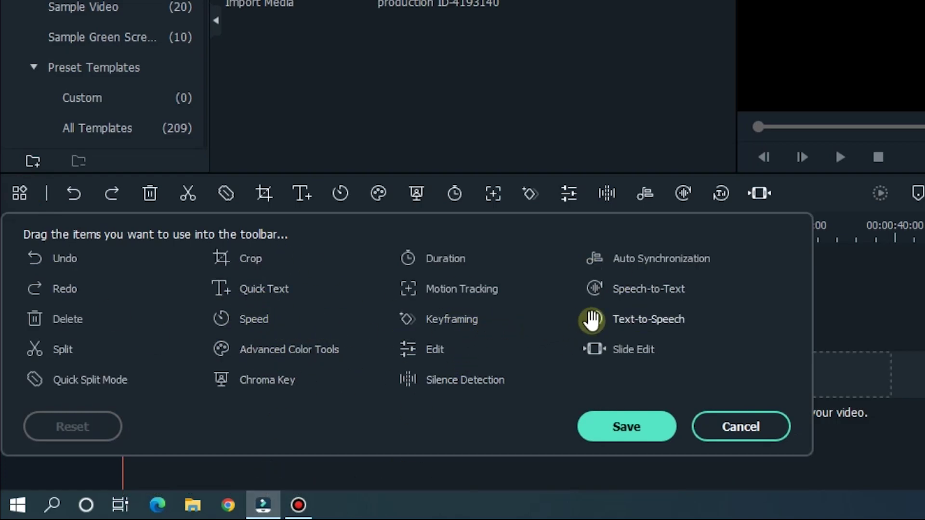
{"action": "left_click", "coordinate": [635, 424]}
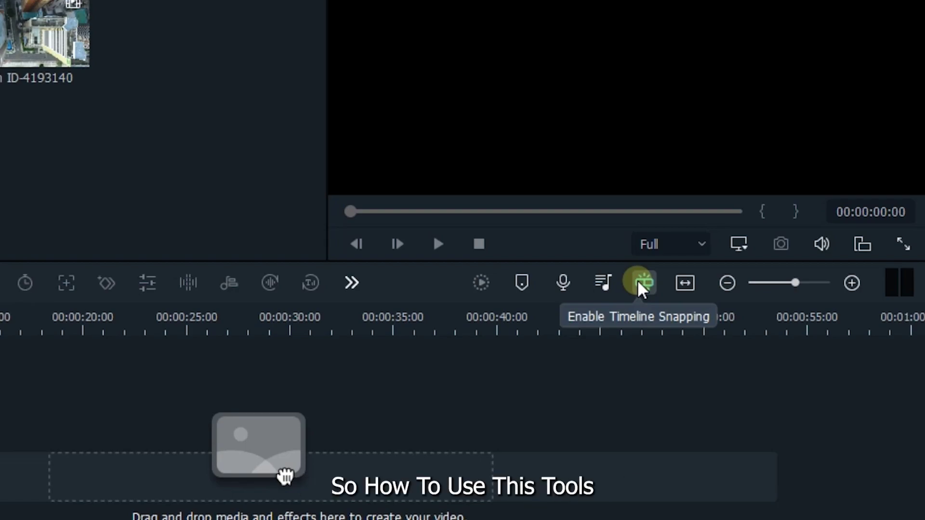
Enable timeline snapping and add the production ID-4193140 clip to video track 1, keeping project settings
{"action": "left_click", "coordinate": [640, 285]}
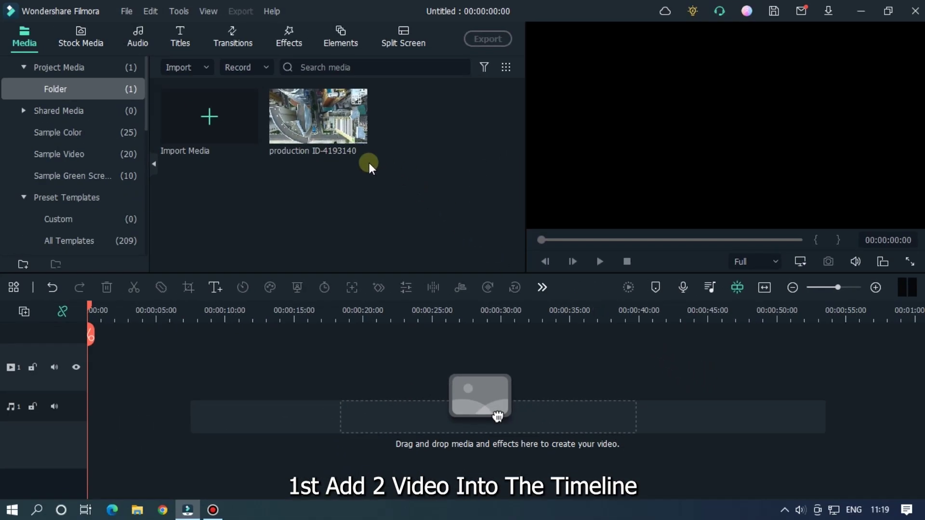
{"action": "left_click_drag", "start_coordinate": [337, 121], "coordinate": [82, 354]}
{"action": "left_click", "coordinate": [543, 290]}
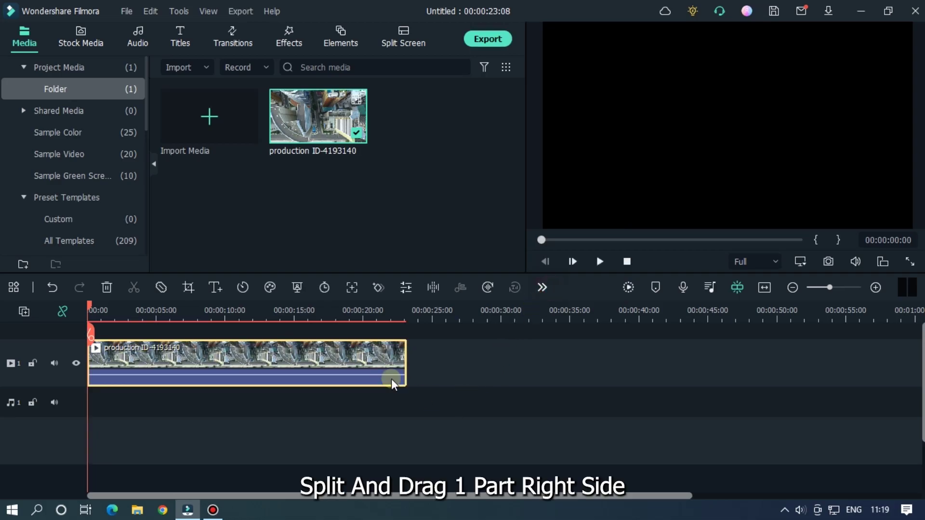
Split the clip at 00:00:09:16 and move the second part right to about 25 seconds
{"action": "left_click", "coordinate": [197, 349]}
{"action": "left_click", "coordinate": [214, 308]}
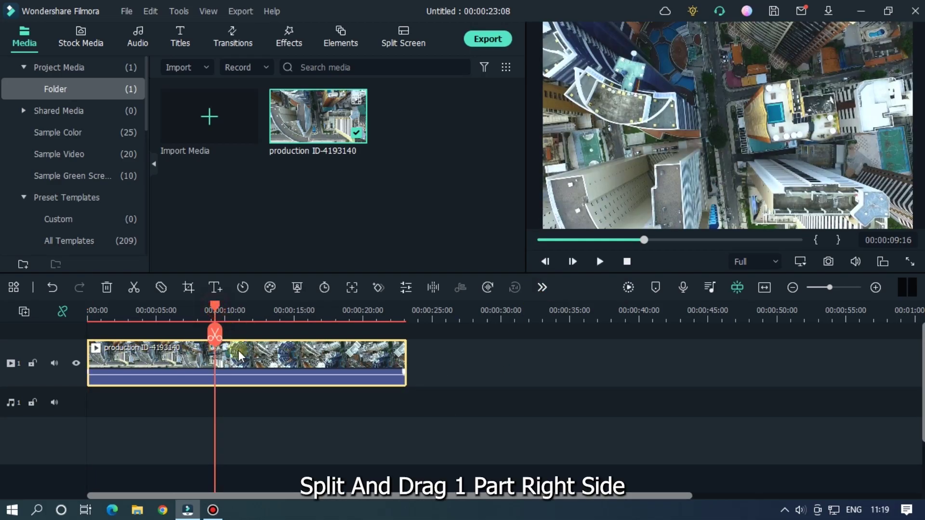
{"action": "left_click", "coordinate": [216, 341]}
{"action": "left_click_drag", "start_coordinate": [241, 356], "coordinate": [453, 356]}
{"action": "left_click_drag", "start_coordinate": [214, 306], "coordinate": [177, 305]}
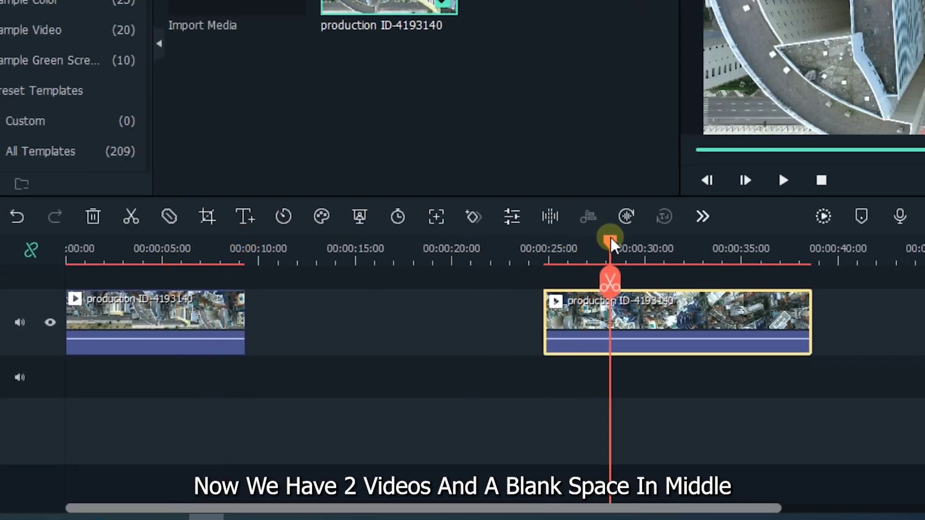
{"action": "left_click", "coordinate": [146, 286]}
{"action": "left_click", "coordinate": [433, 328]}
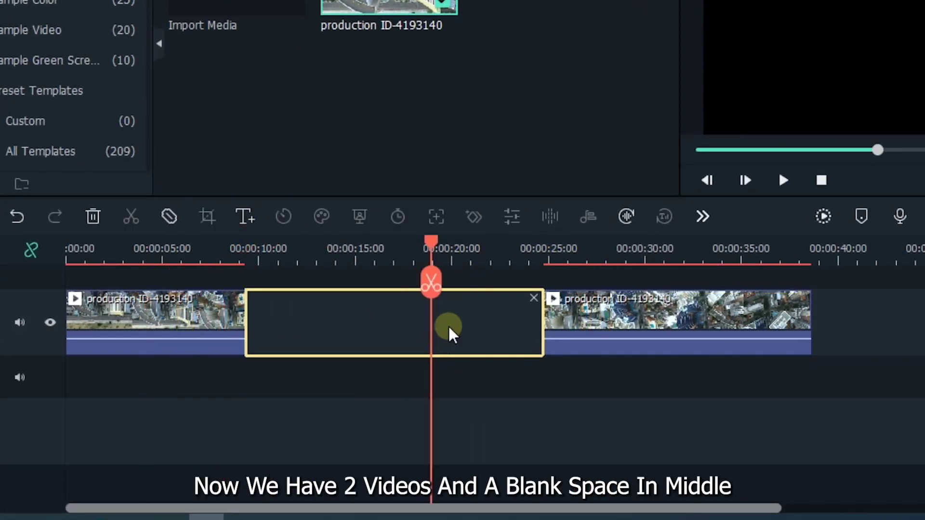
{"action": "left_click_drag", "start_coordinate": [430, 243], "coordinate": [196, 255]}
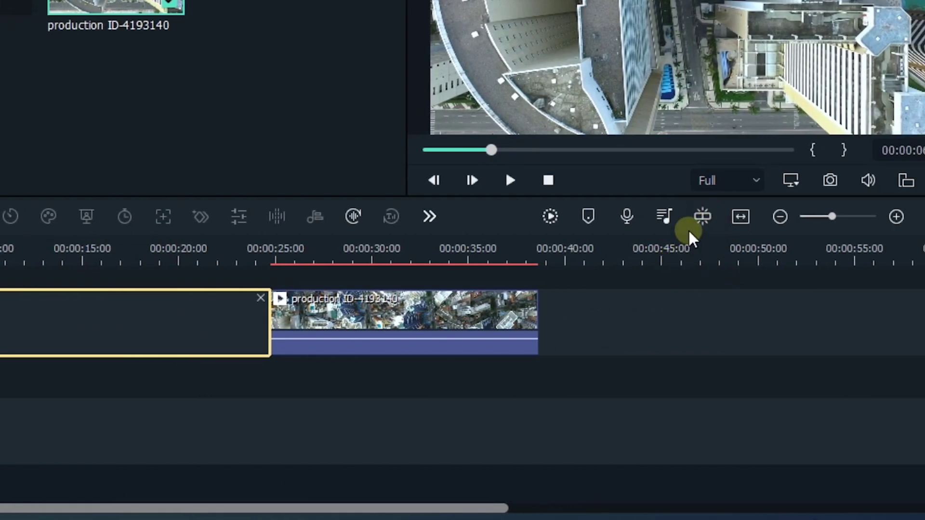
{"action": "left_click_drag", "start_coordinate": [356, 326], "coordinate": [44, 360]}
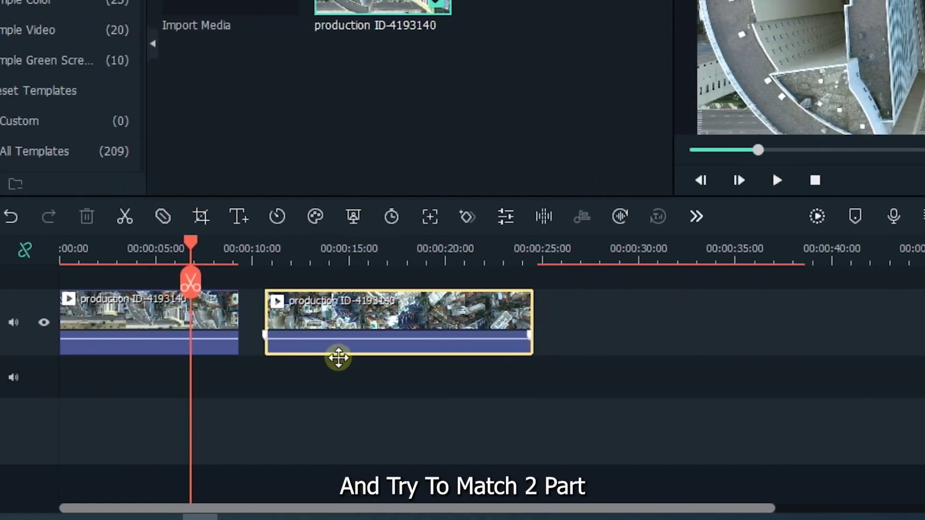
{"action": "left_click_drag", "start_coordinate": [310, 360], "coordinate": [267, 364]}
{"action": "left_click_drag", "start_coordinate": [269, 330], "coordinate": [346, 322]}
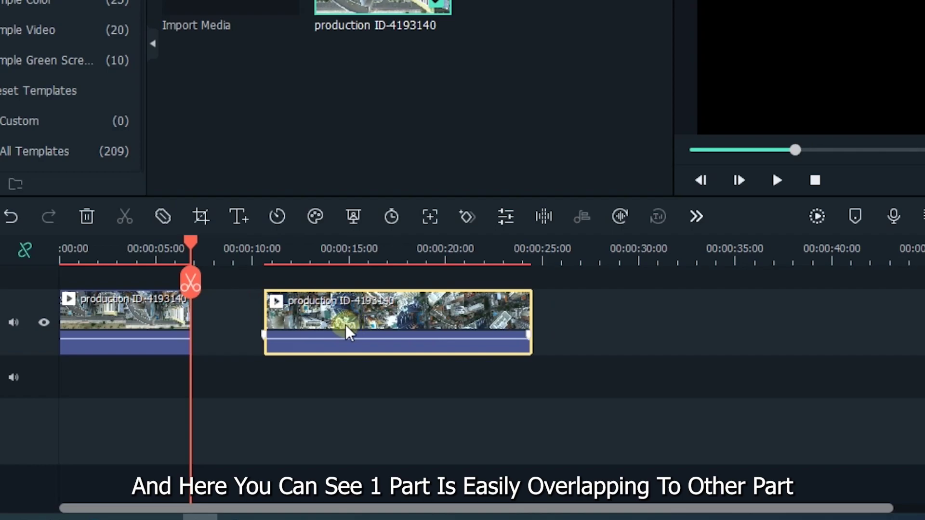
{"action": "key", "text": "ctrl+z"}
{"action": "key", "text": "ctrl+z"}
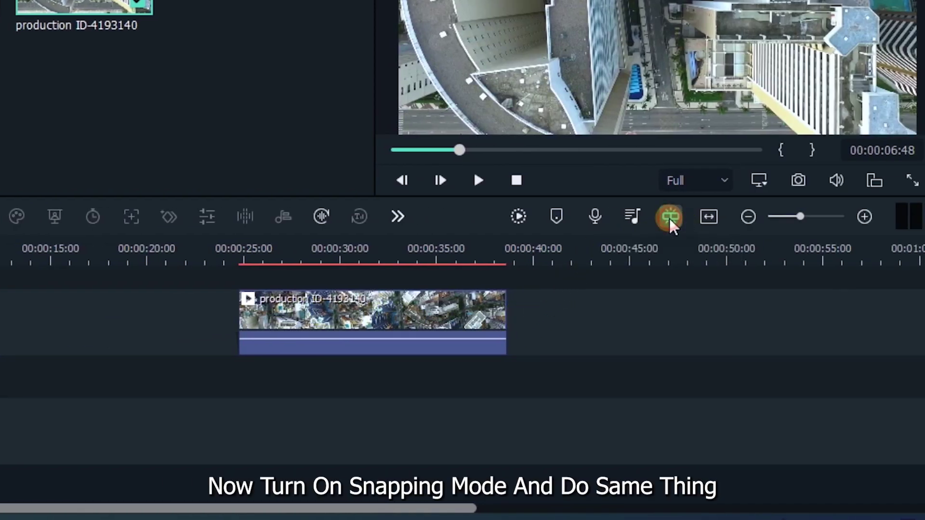
Drag the second clip part left until it snaps flush against the first part's end
{"action": "left_click_drag", "start_coordinate": [344, 326], "coordinate": [58, 330]}
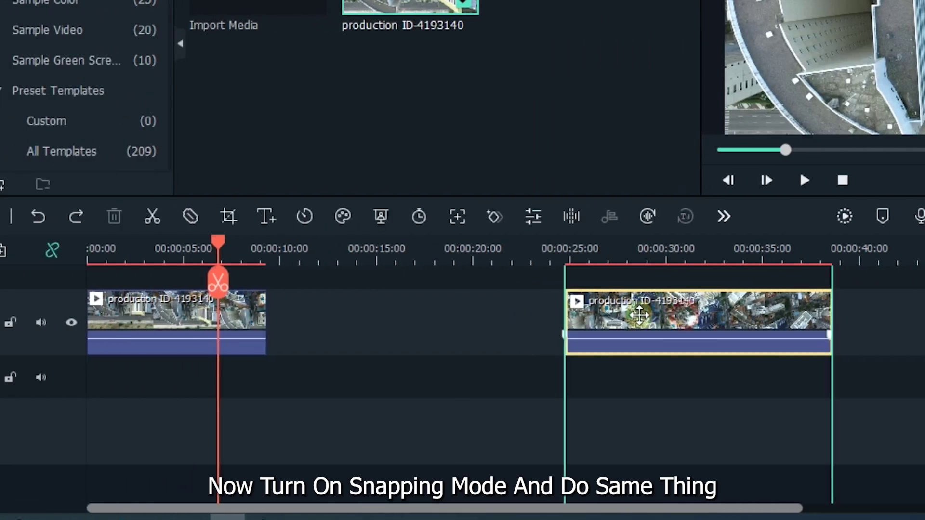
{"action": "left_click_drag", "start_coordinate": [381, 330], "coordinate": [407, 330]}
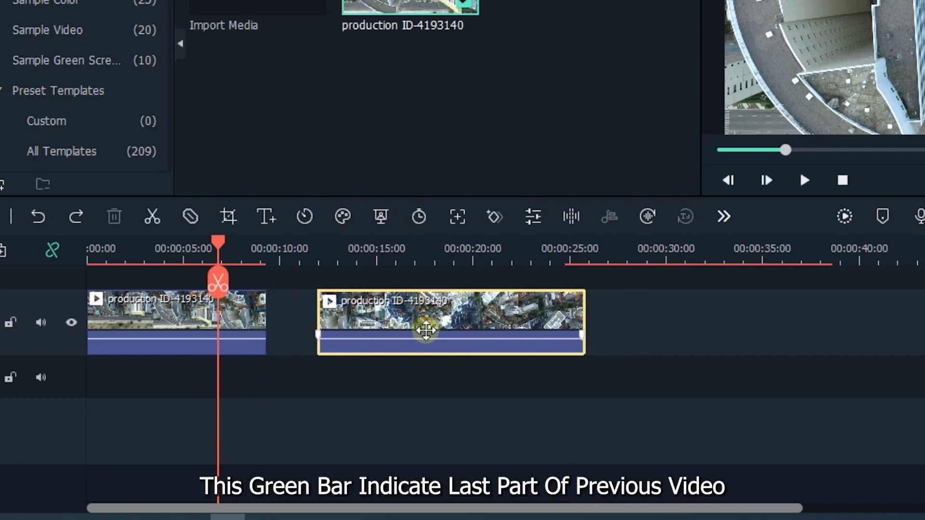
{"action": "mouse_move", "coordinate": [495, 339]}
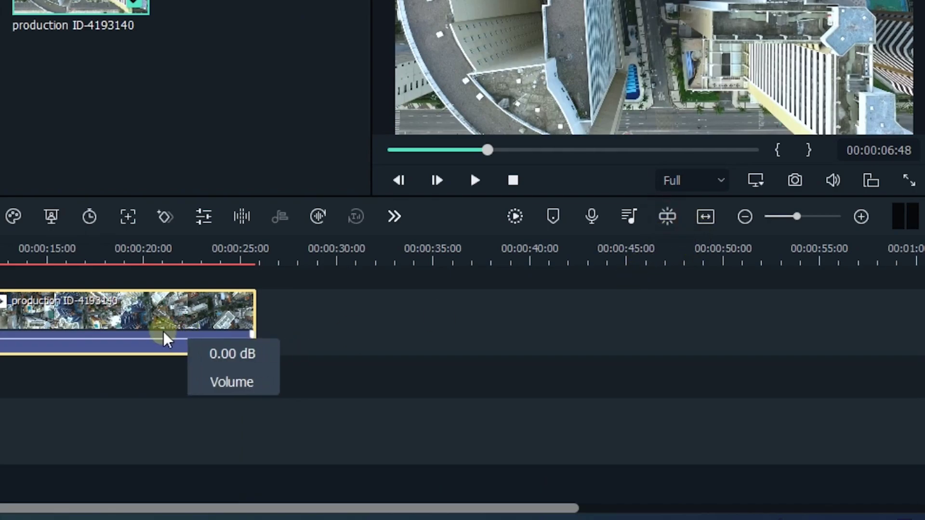
{"action": "left_click_drag", "start_coordinate": [95, 314], "coordinate": [42, 313]}
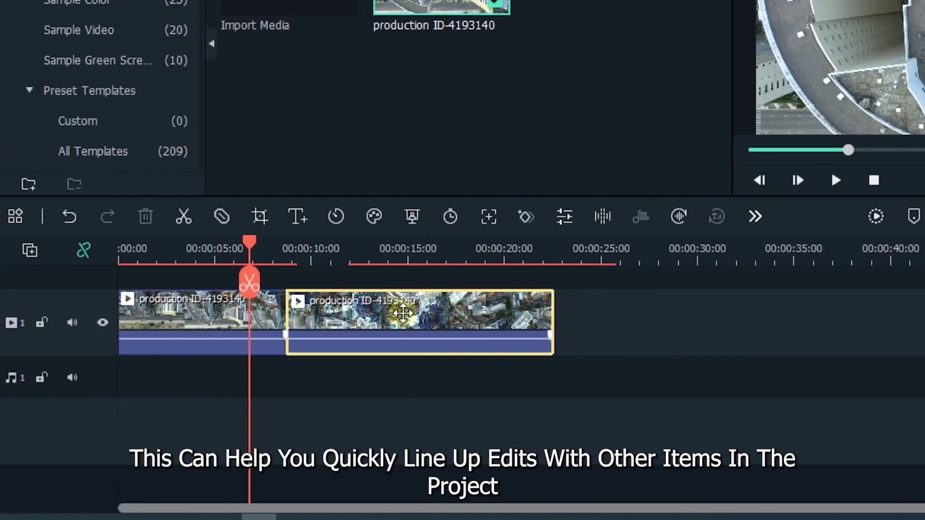